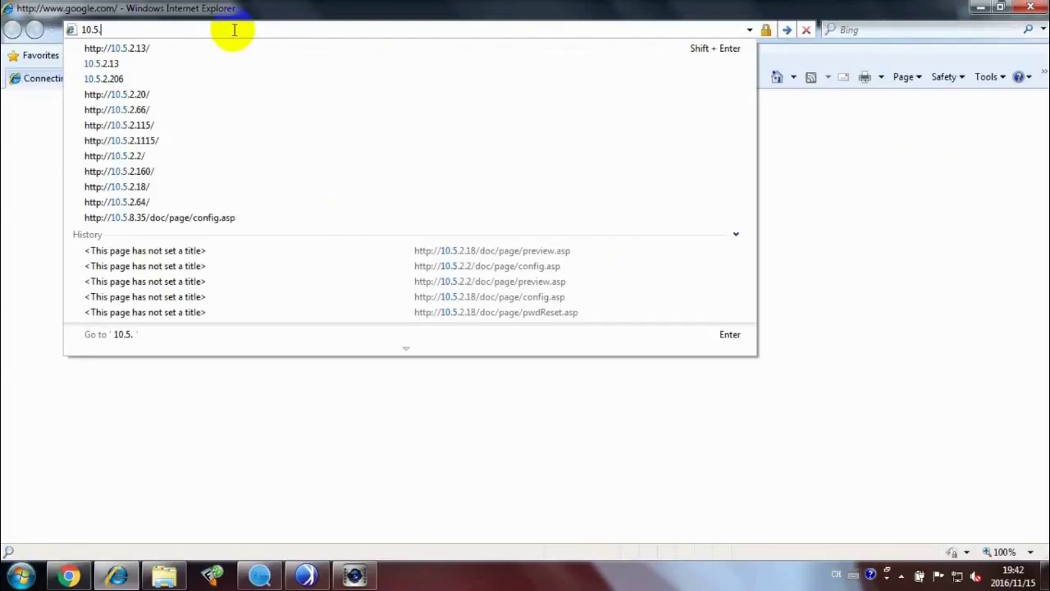
Enter the address 10.5.2.13 in Internet Explorer's address bar
text(3)
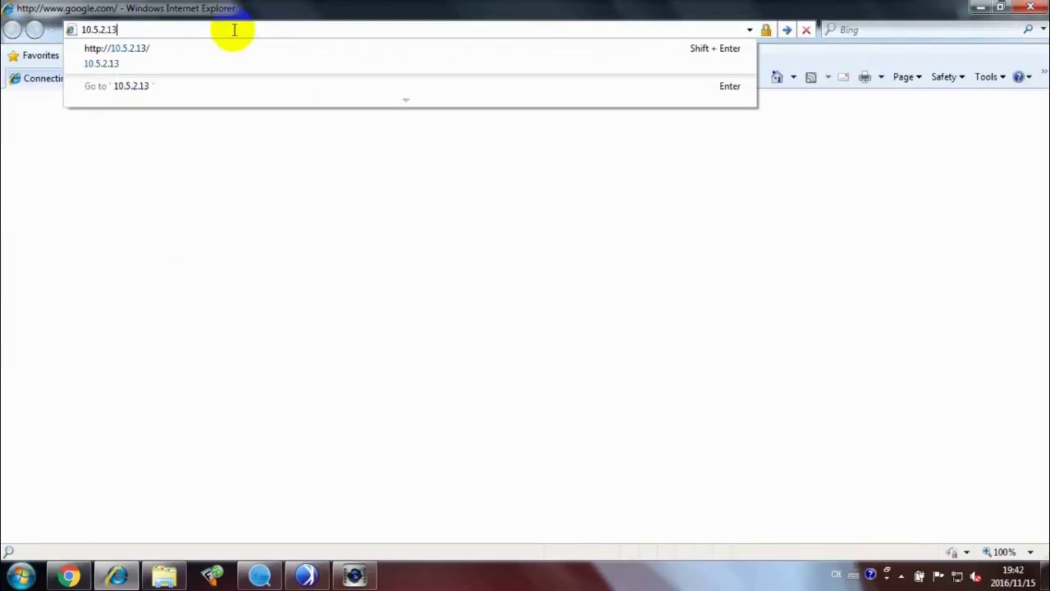
Load the 10.5.2.13 device page, enter a Strong-rated admin password, and begin confirming it
key(Return)
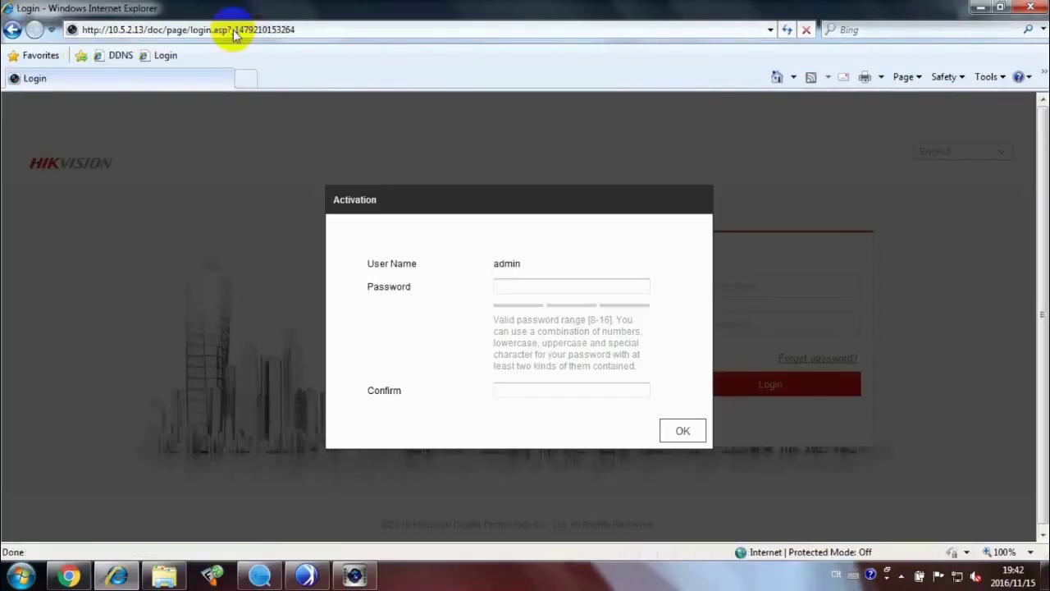
click(509, 287)
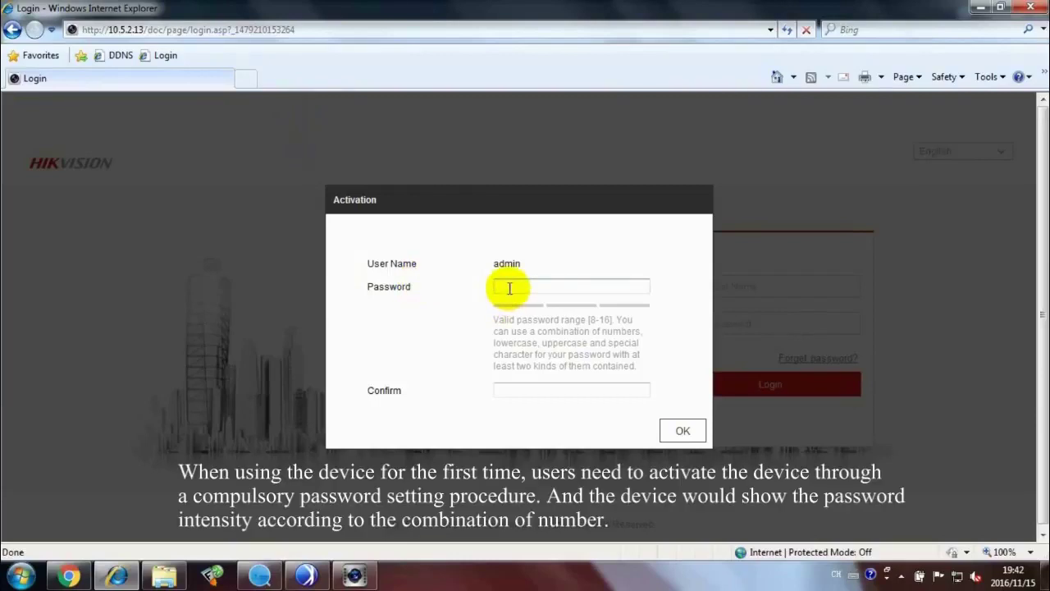
key(Return)
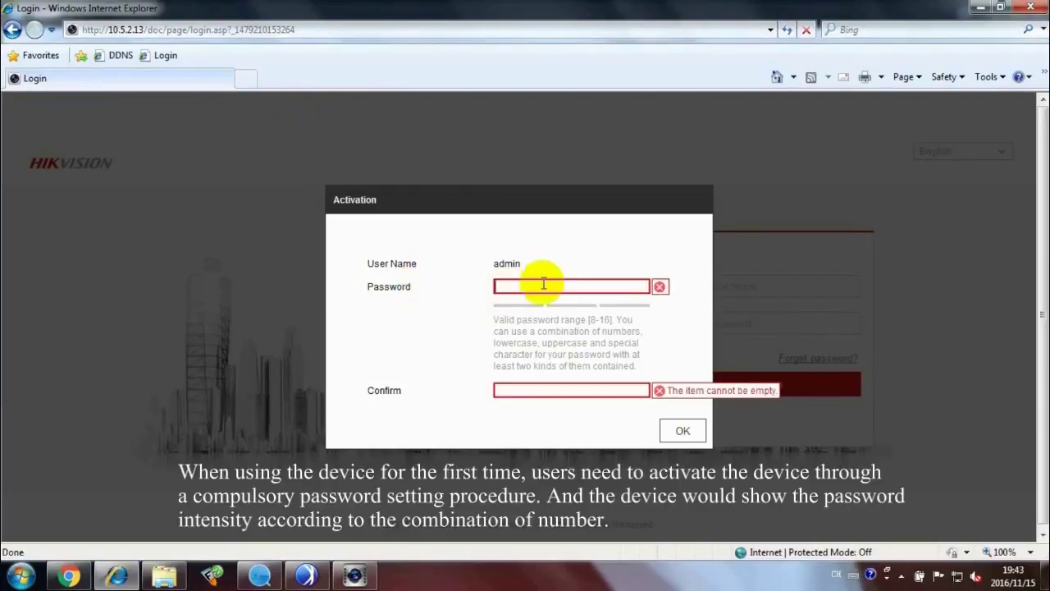
text(abc123456)
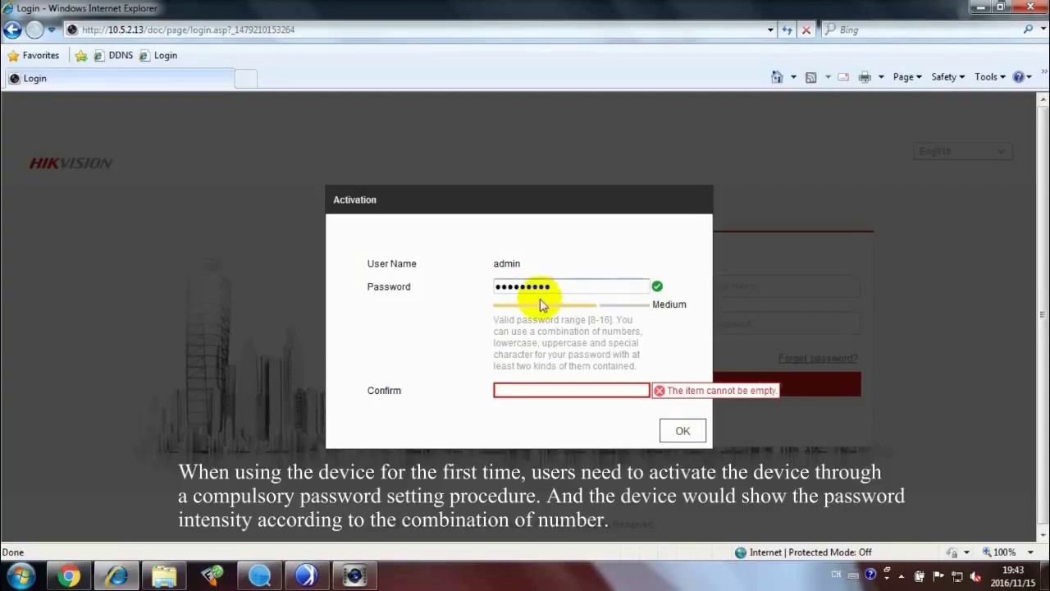
text(ABC)
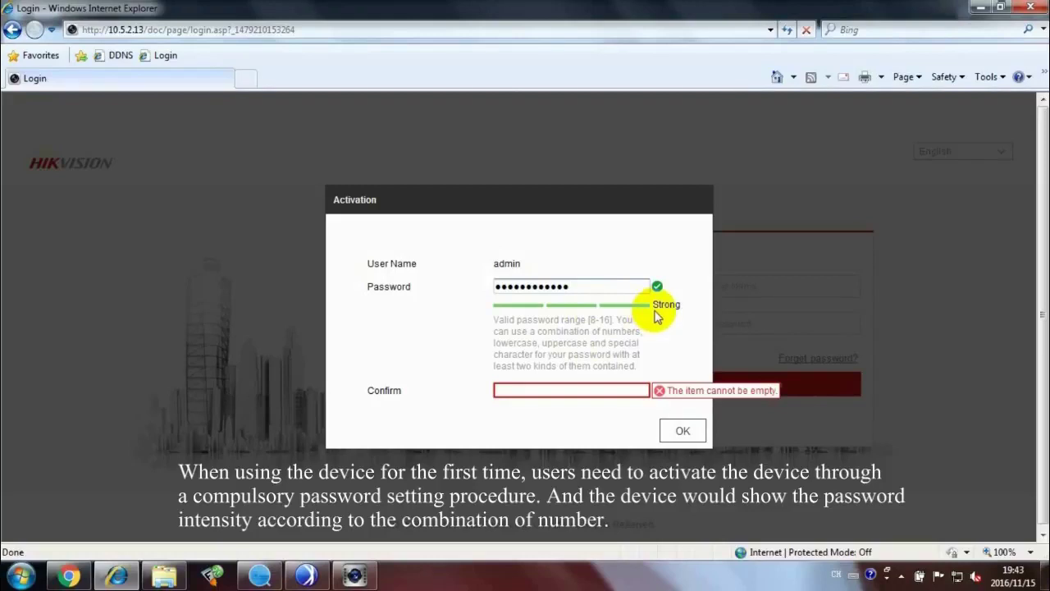
click(569, 386)
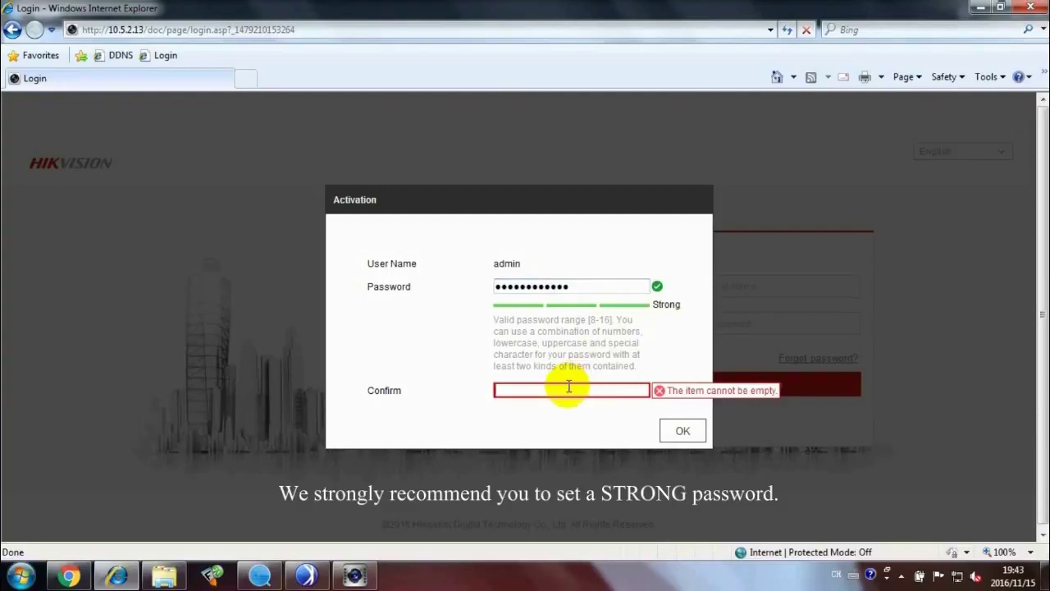
text(a)
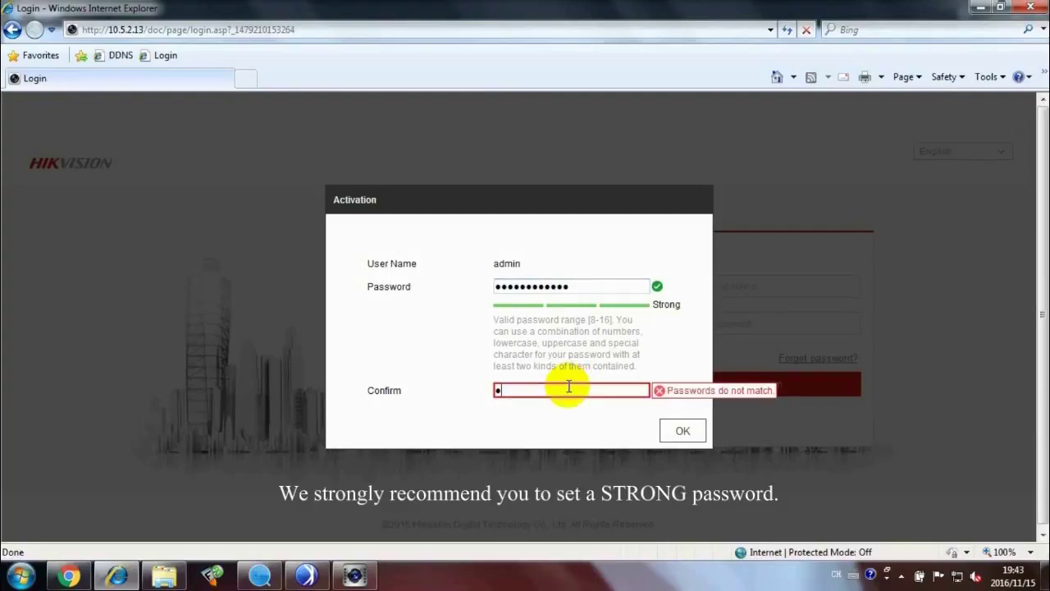
text(aaaaa)
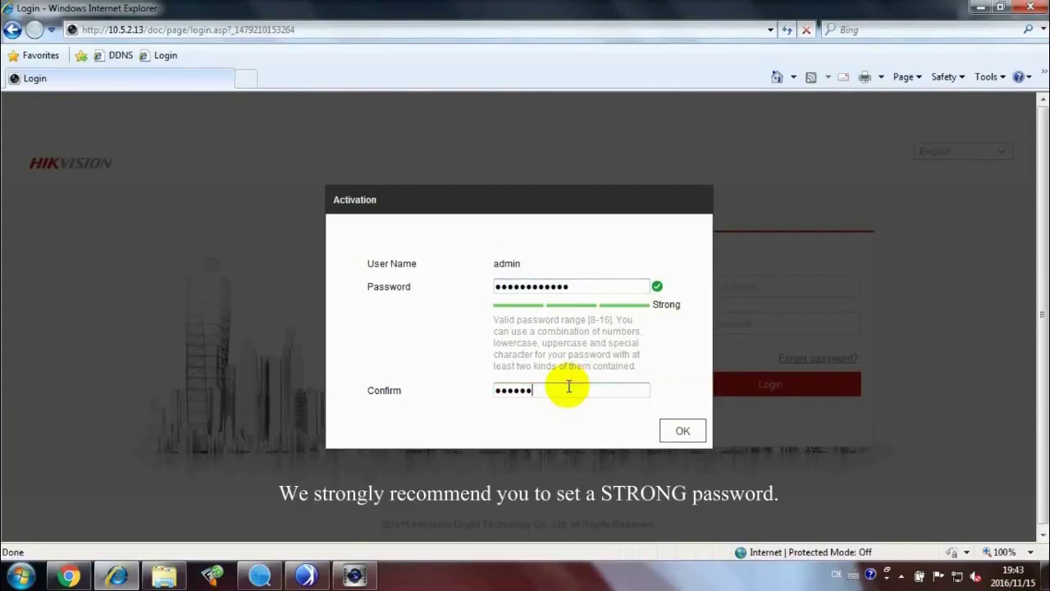
text(aaaaaaa)
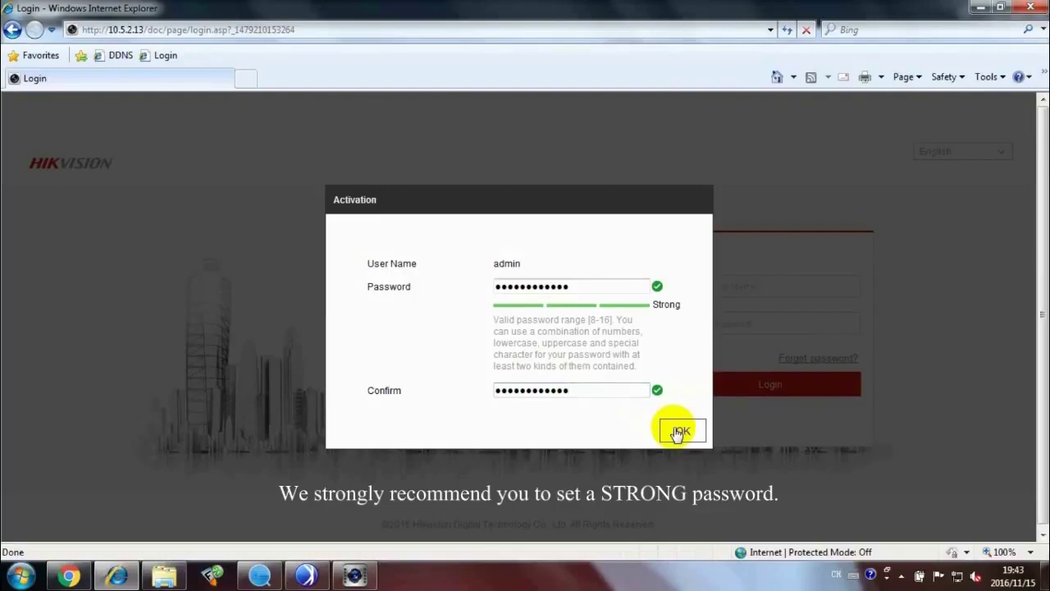
Confirm activation and set the first security question, 'Who influences your most.', answered HIKVISION
click(679, 432)
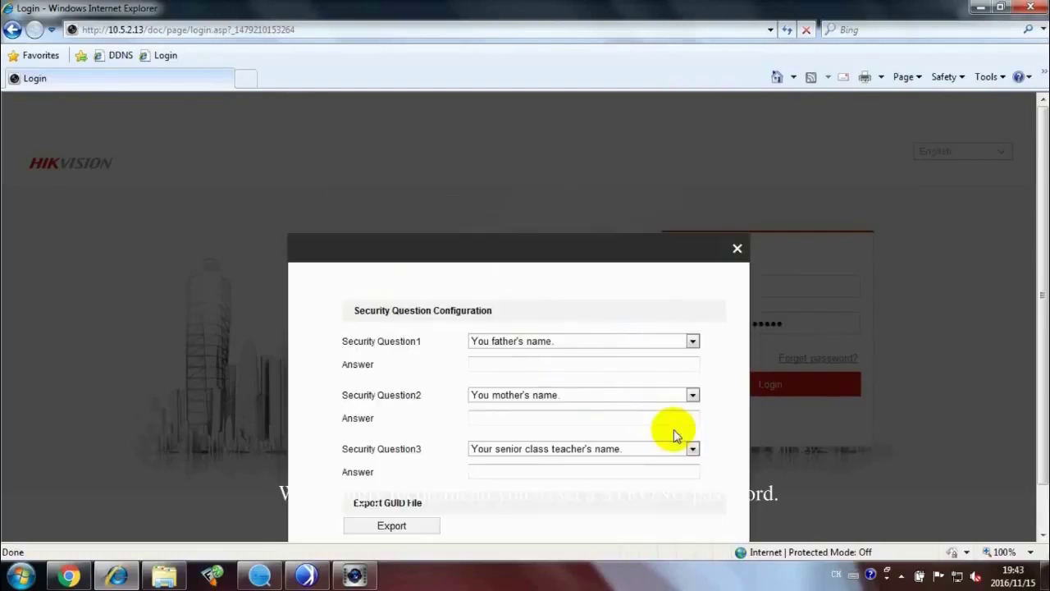
scroll(616, 320, down, 1)
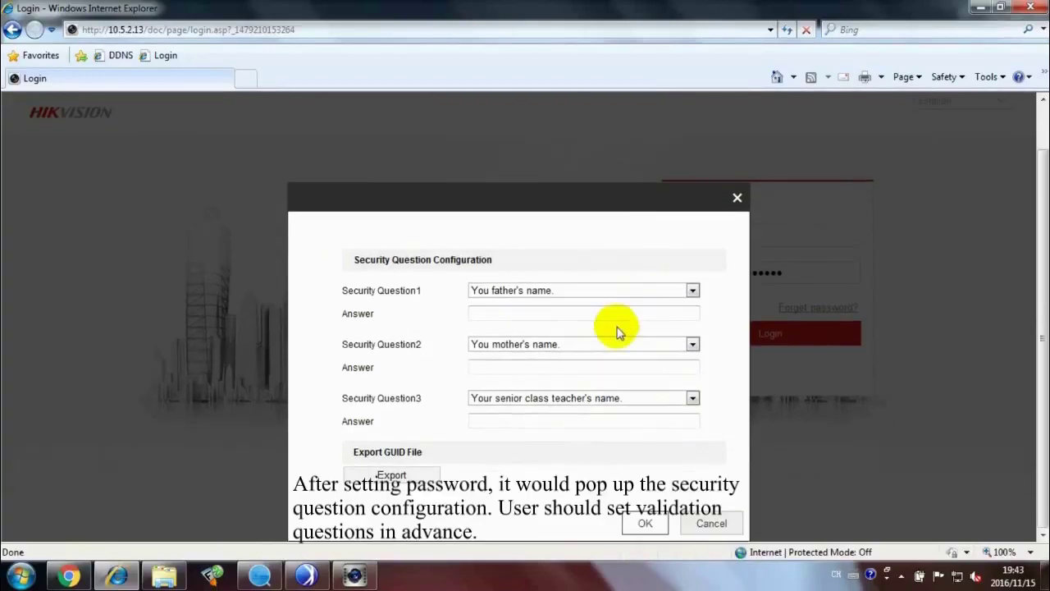
click(693, 291)
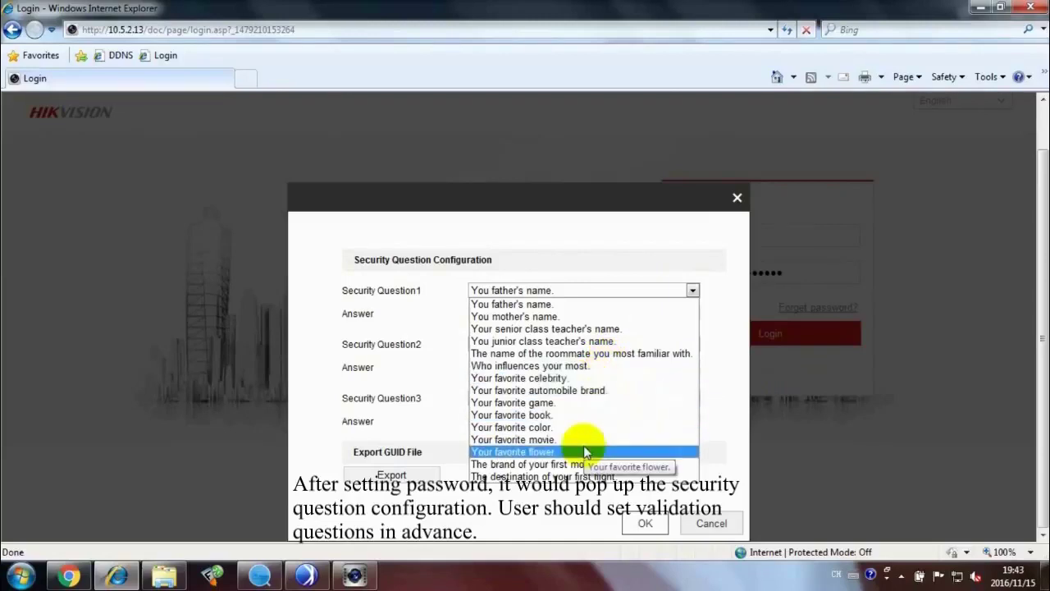
click(570, 366)
click(607, 312)
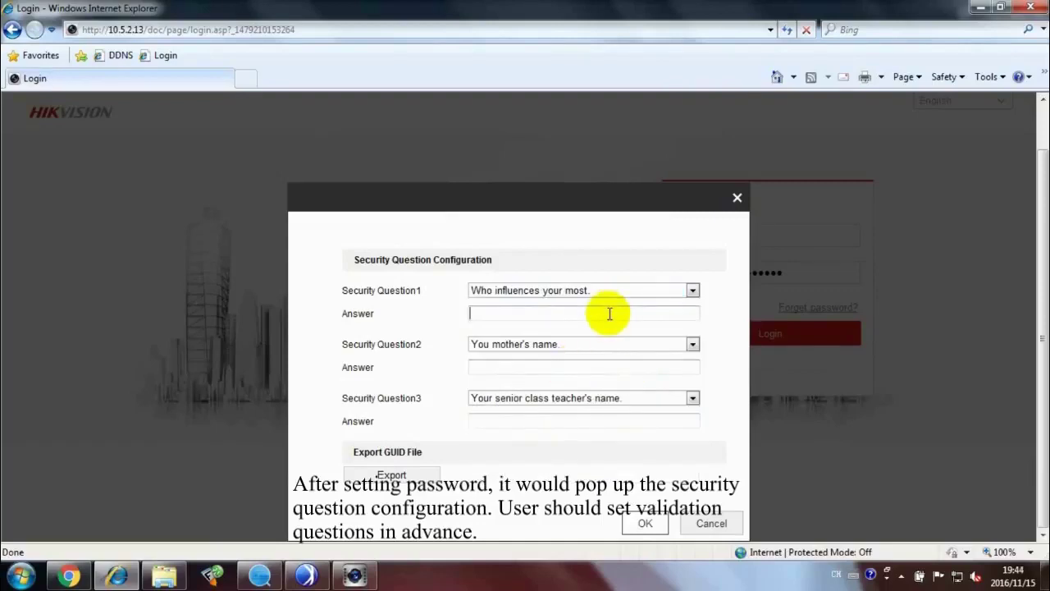
text(HiKVISION)
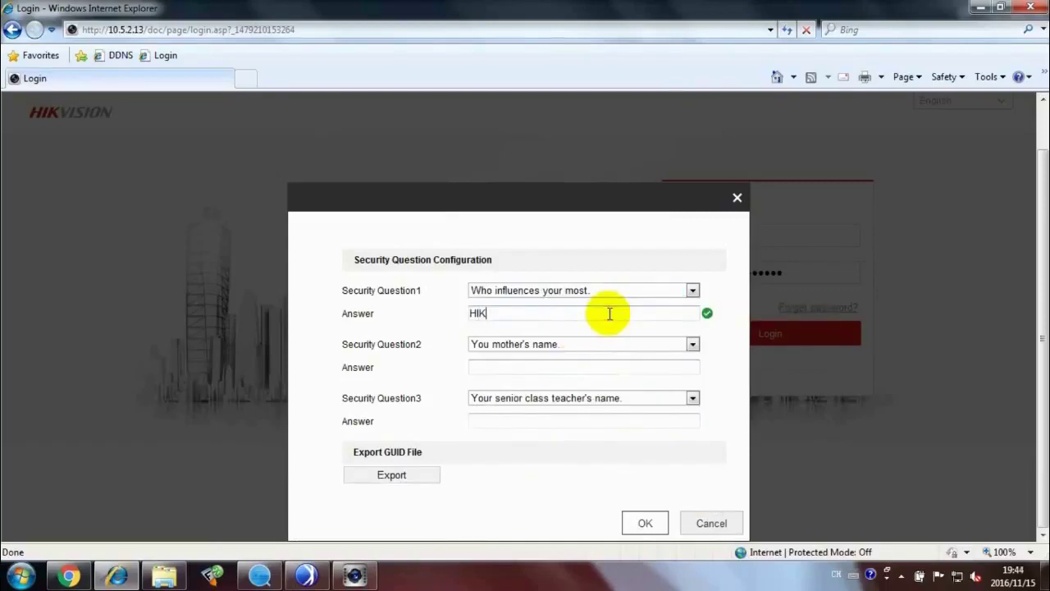
Set 'Your favorite flower.' to ROSE and first flight destination to HANGZHOU, then save
click(689, 345)
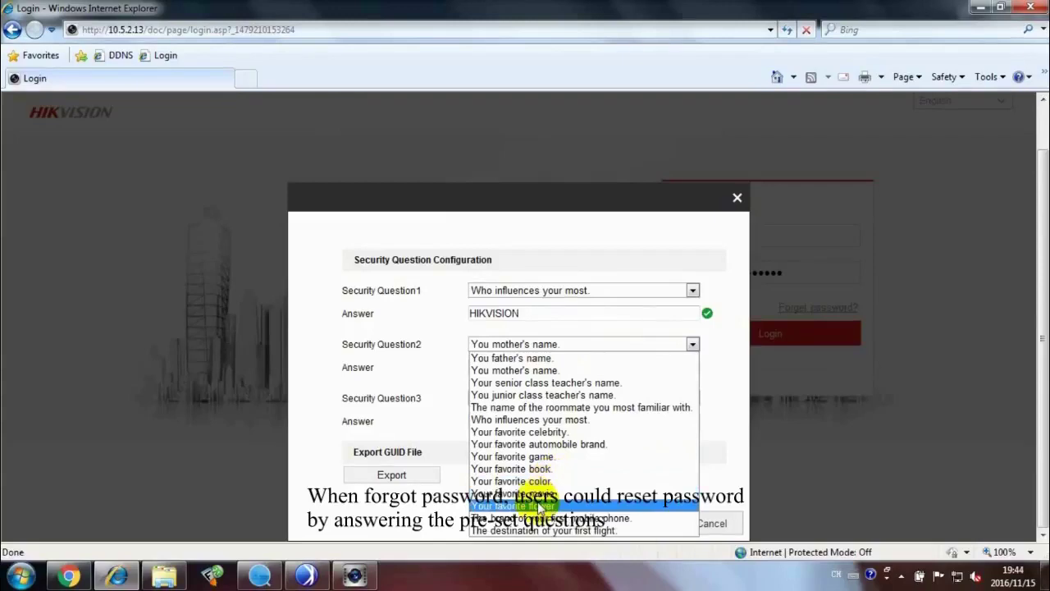
click(529, 506)
click(536, 369)
text(ROSE)
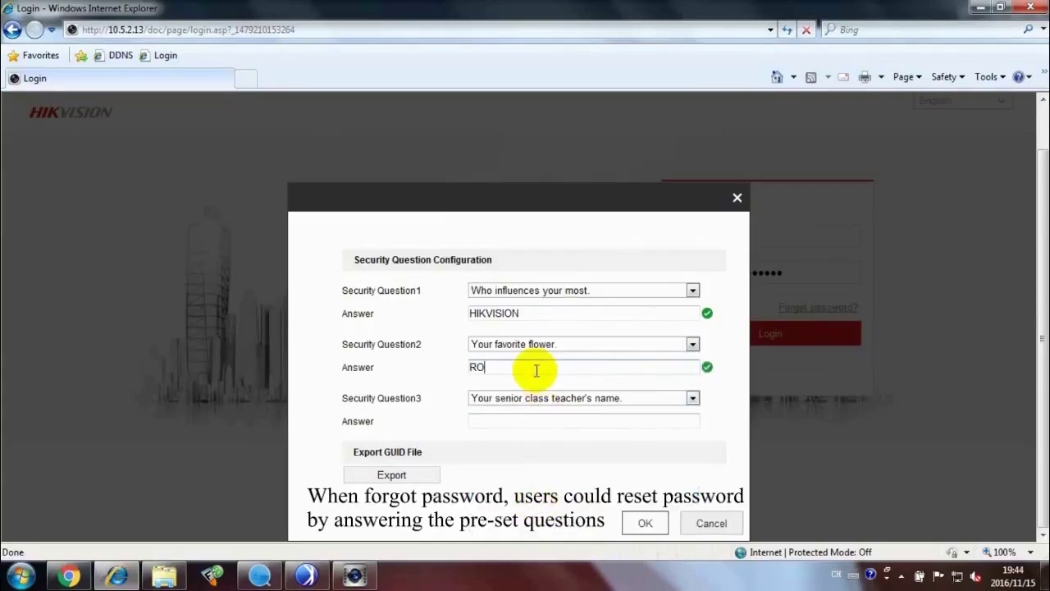
click(692, 398)
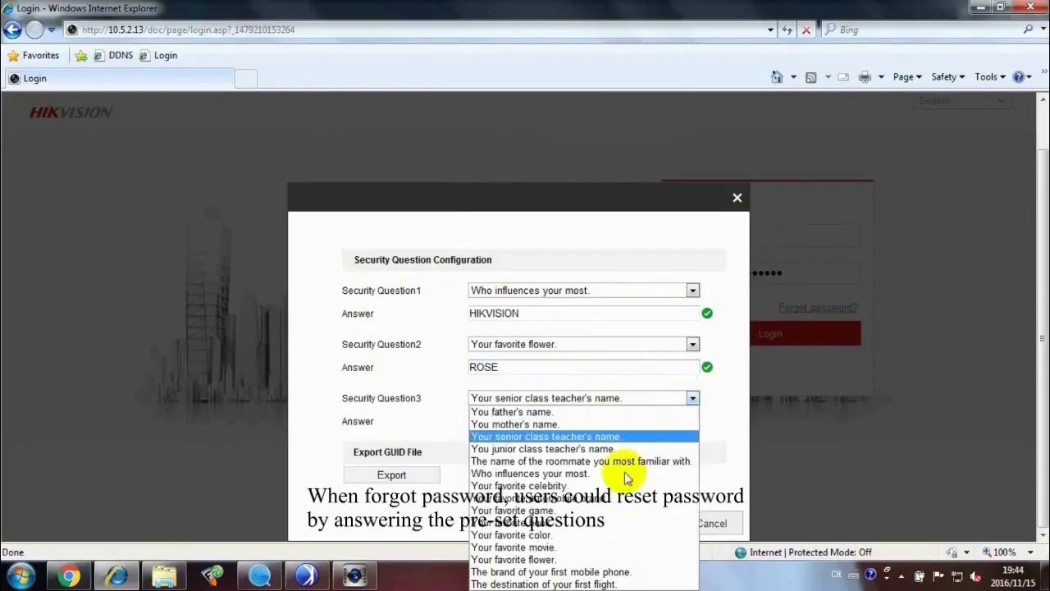
click(607, 583)
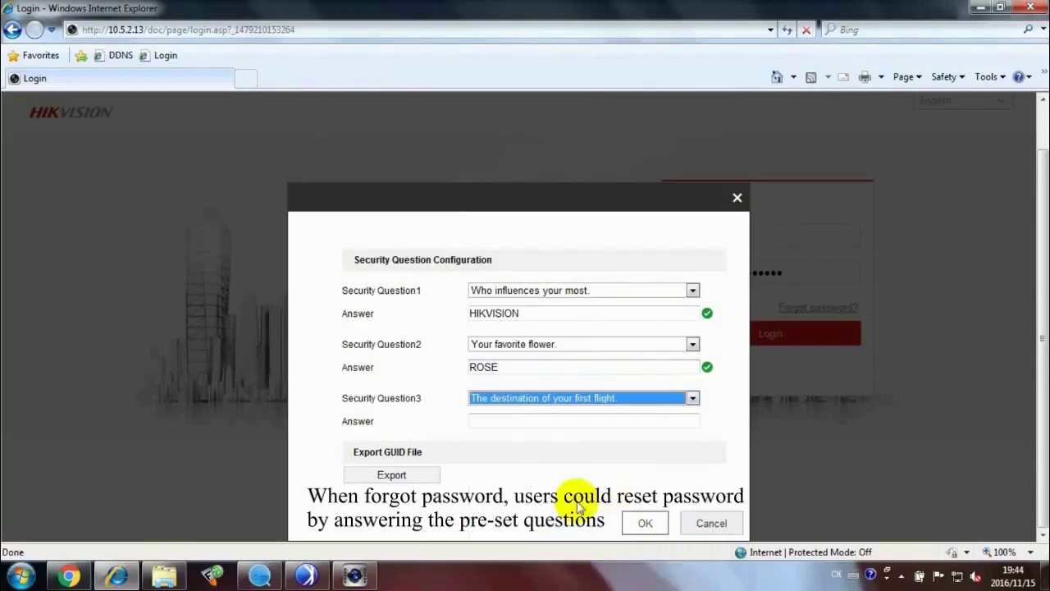
click(545, 421)
text(HANGZHOU)
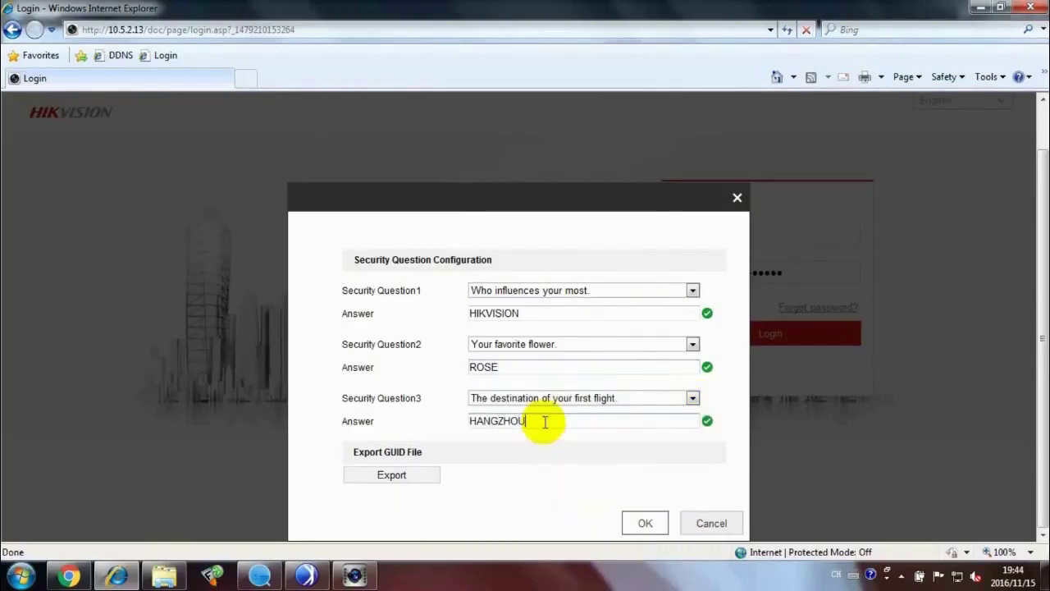
click(644, 523)
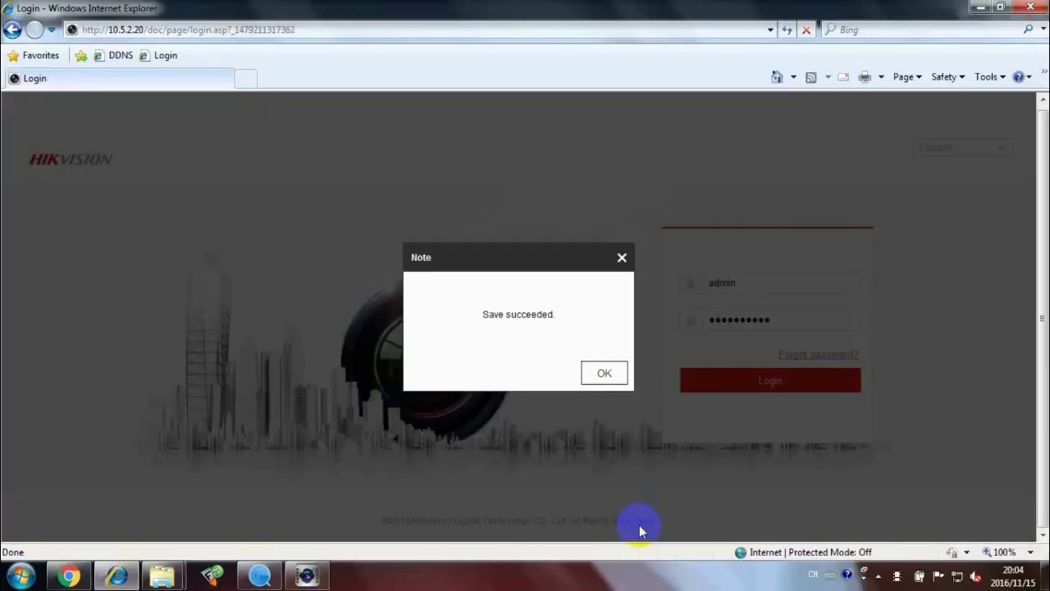
Dismiss the save note, log in as admin, and open Configuration > System > User Management
click(604, 374)
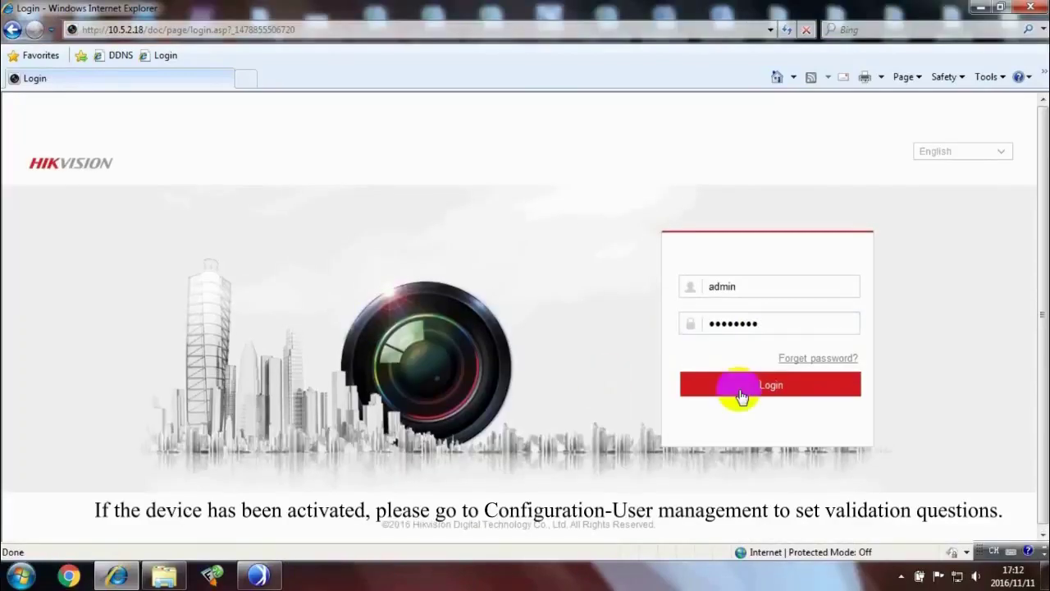
click(742, 396)
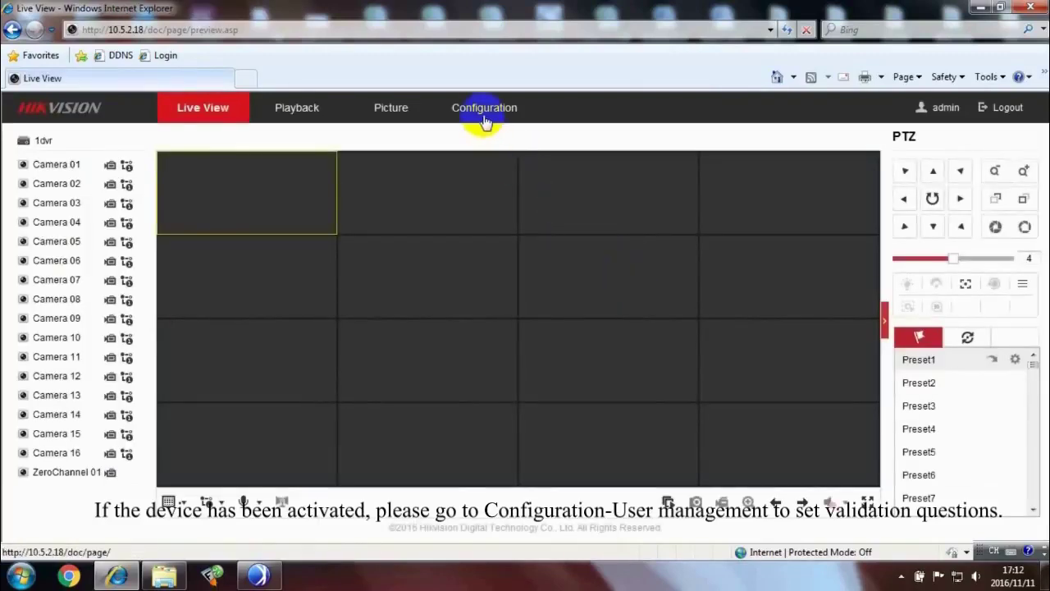
click(484, 115)
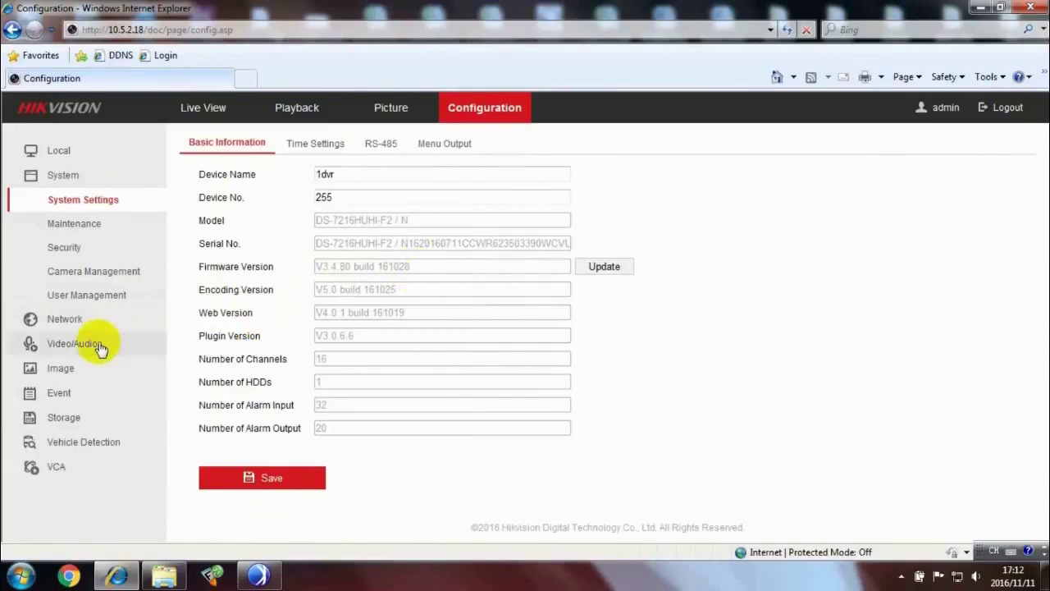
click(107, 297)
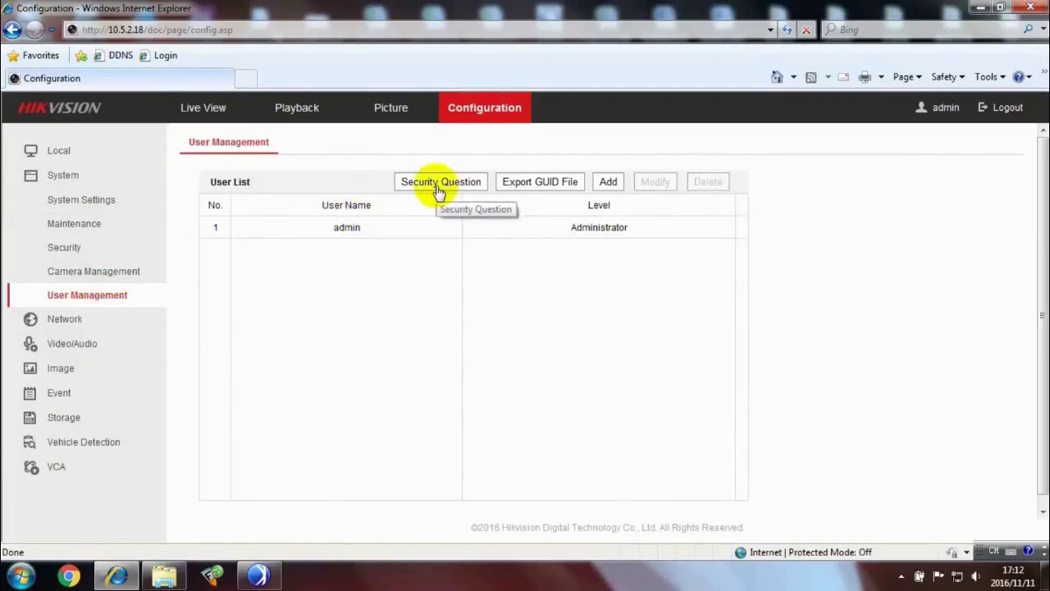
Confirm the admin password to open the admin's Security Question Configuration
click(438, 187)
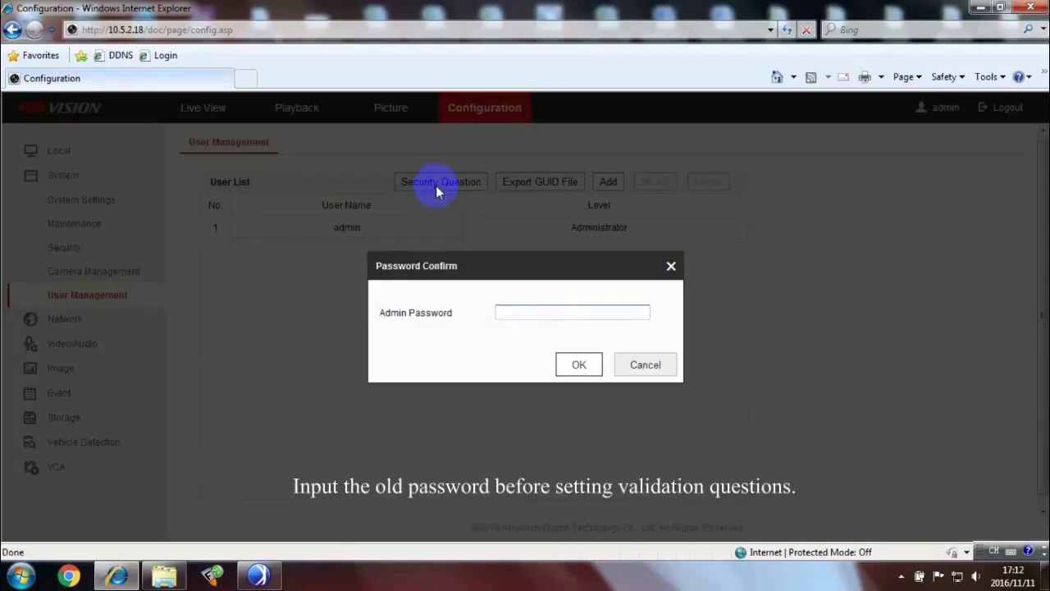
text(******)
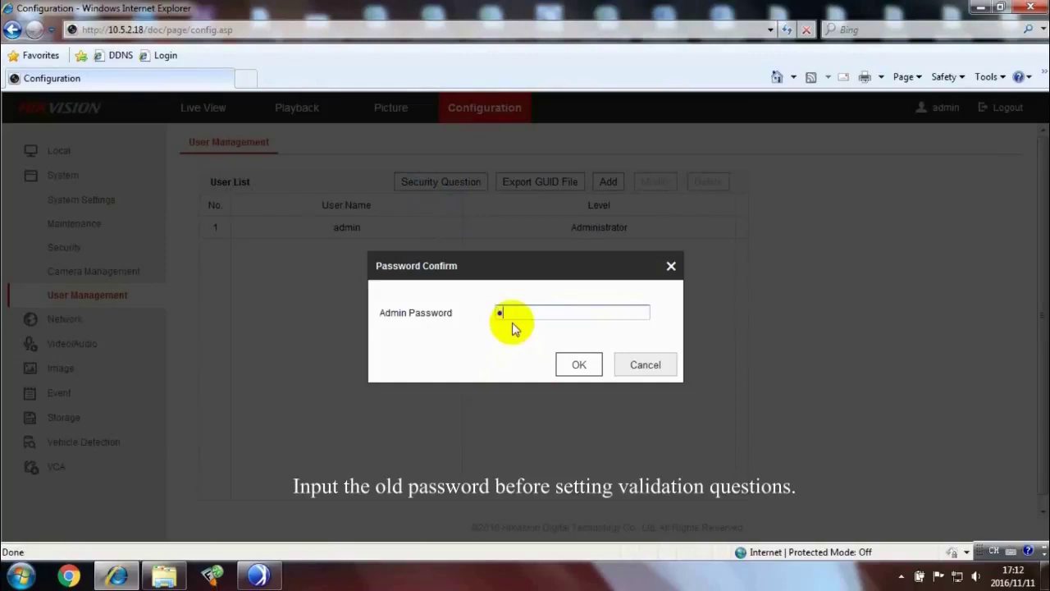
text(**)
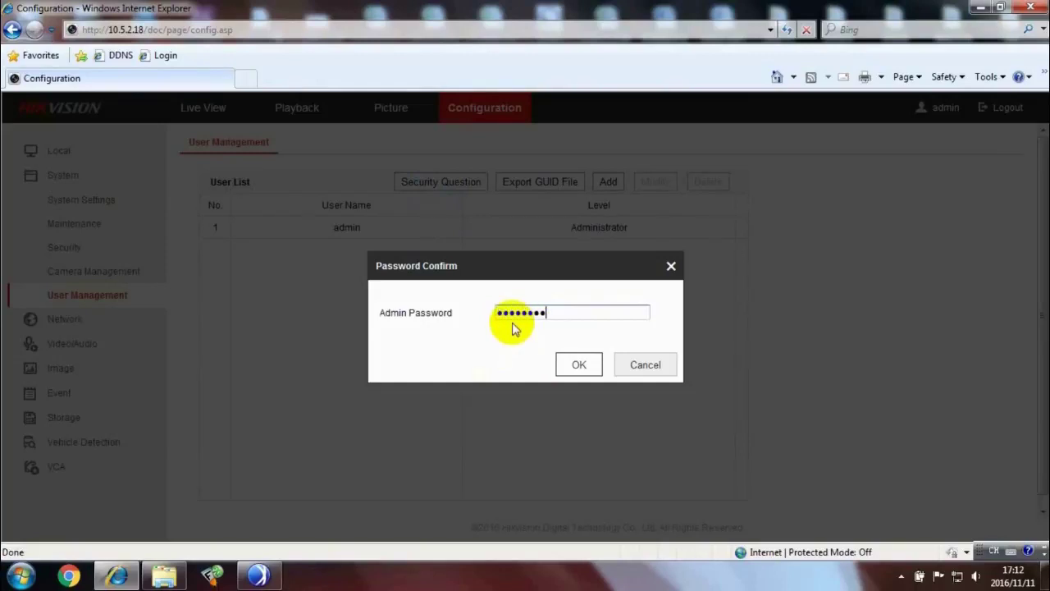
click(579, 366)
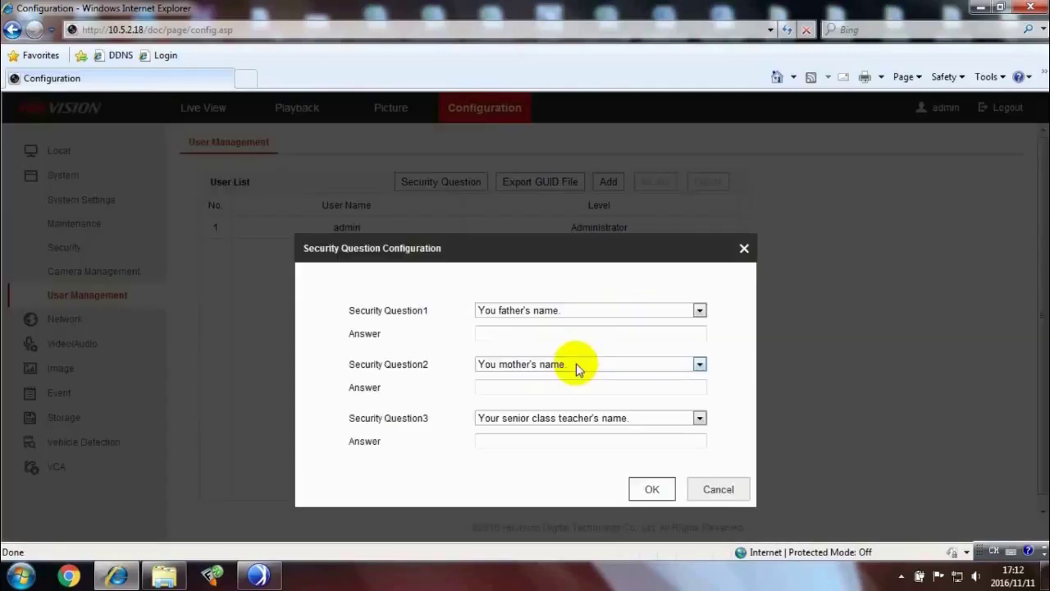
Set question one 'Who influences your most.' to HIKVISION and question two 'Your favorite flower.' to ROSE
click(699, 311)
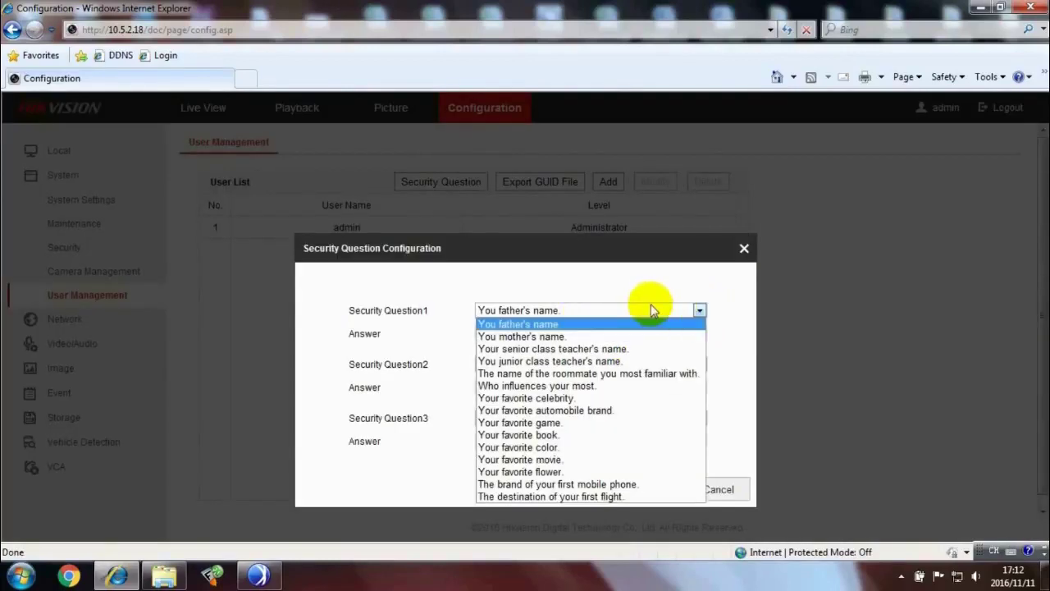
click(630, 385)
click(555, 335)
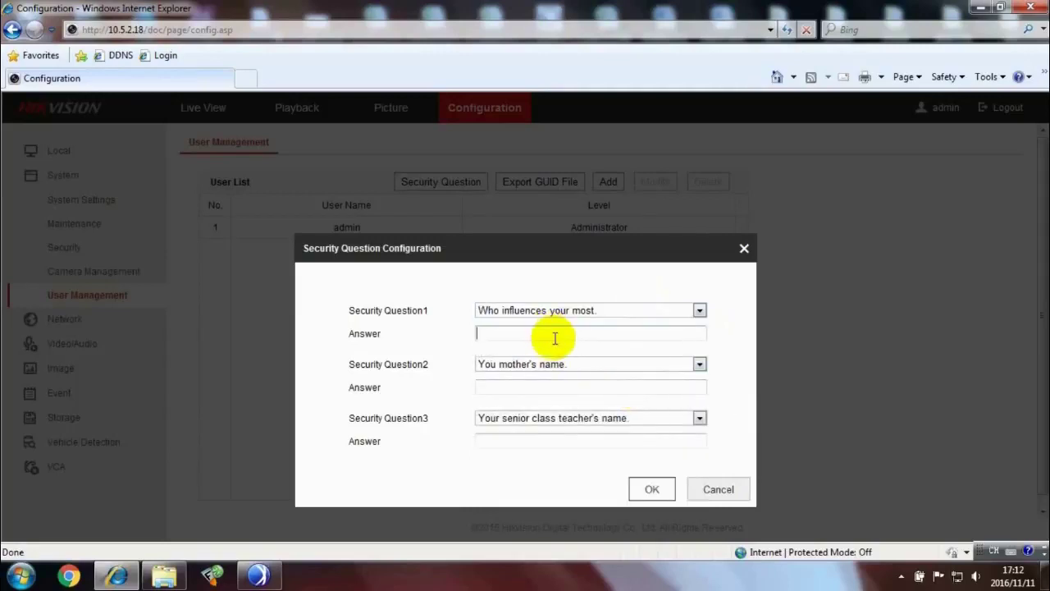
text(HIKVISION)
click(699, 364)
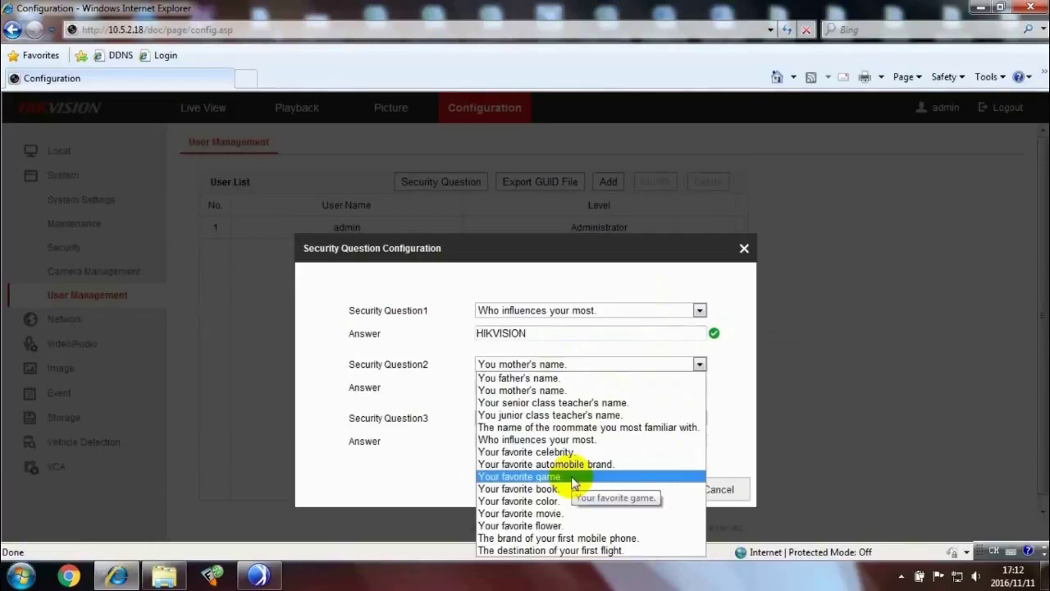
click(549, 525)
click(502, 387)
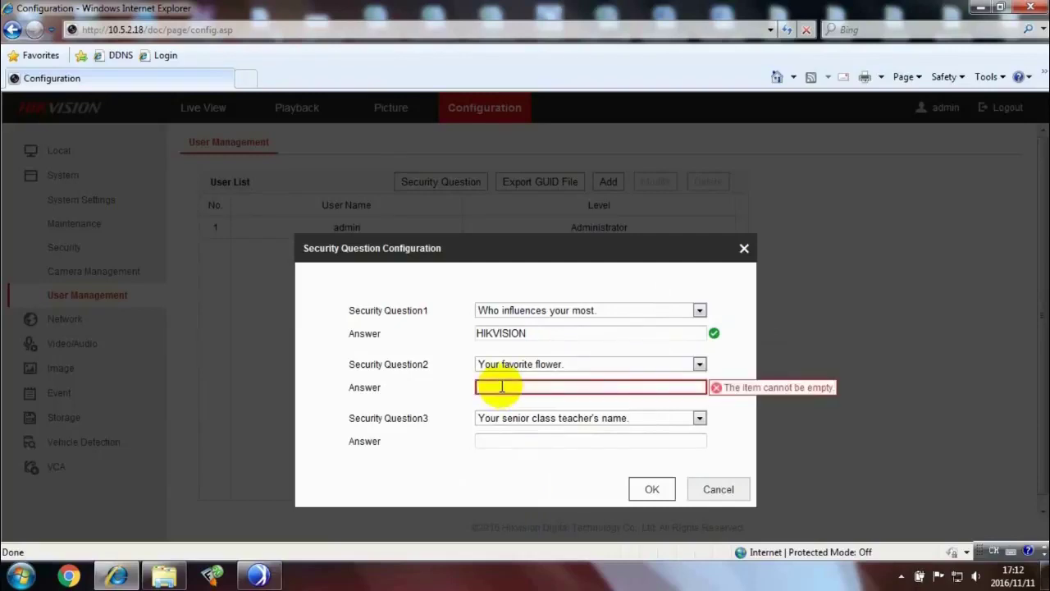
text(ROSE)
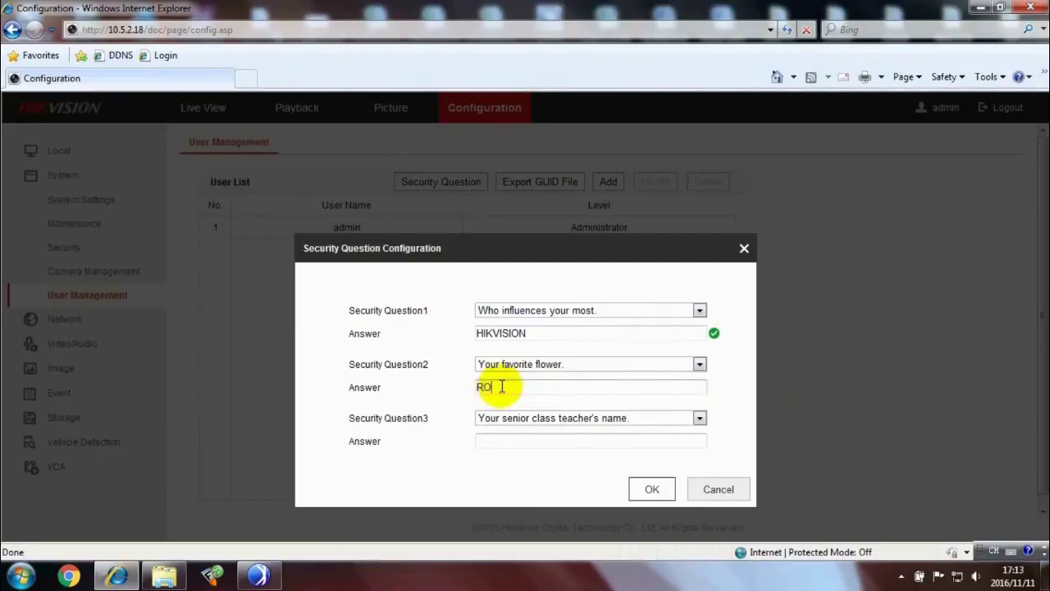
Set question three 'The destination of your first flight.' to HANGZHOU and save
click(696, 420)
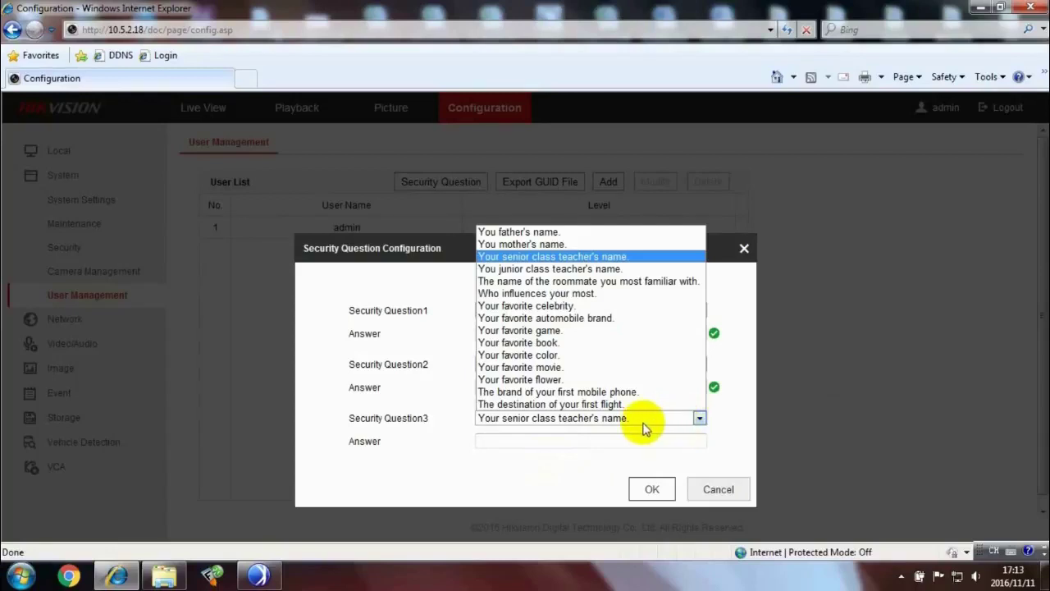
click(630, 403)
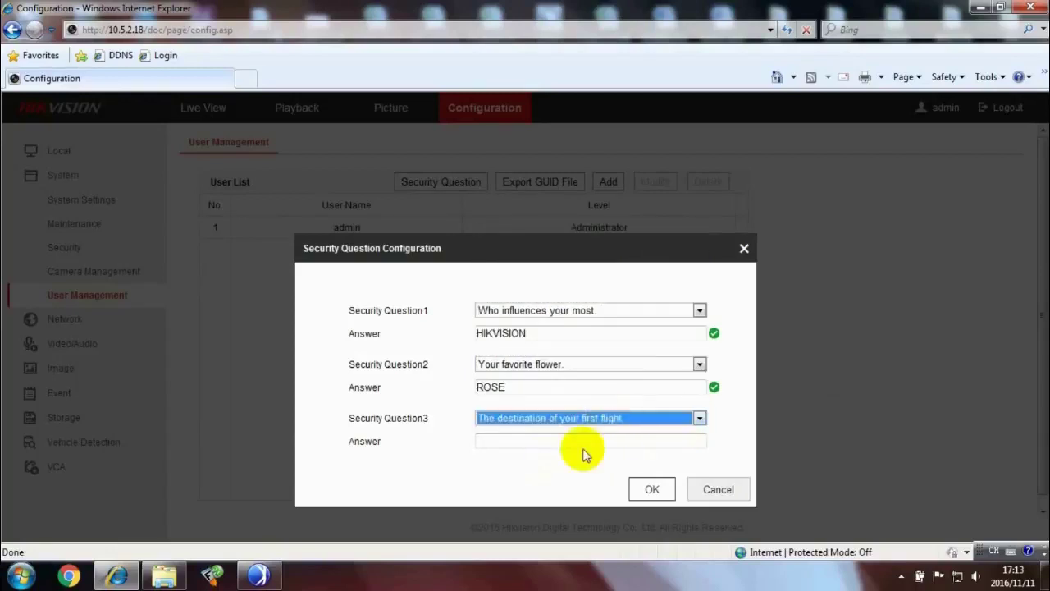
click(535, 442)
text(H)
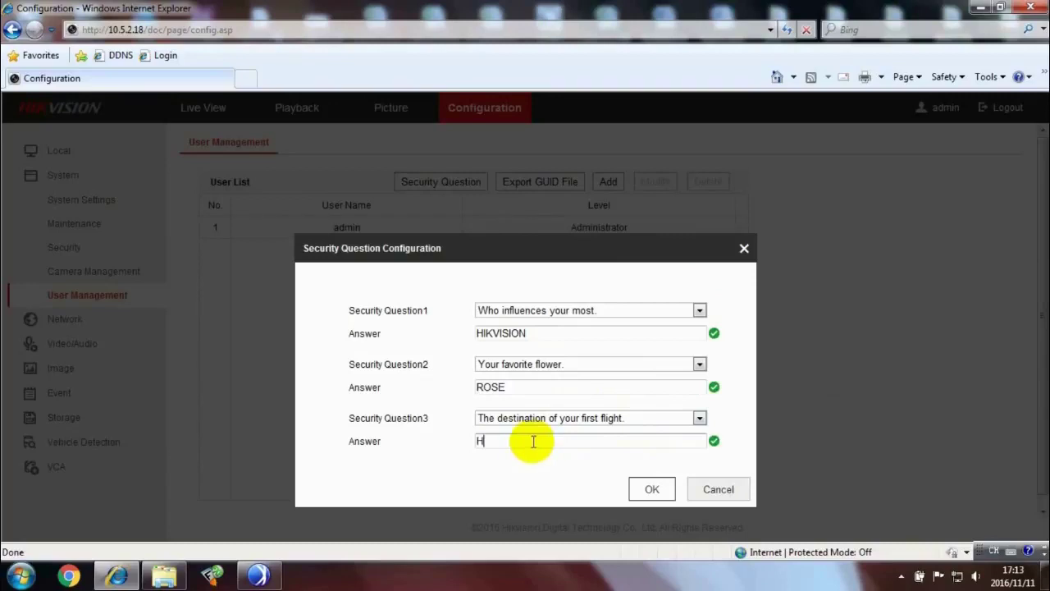
text(ANGZHOU)
click(663, 489)
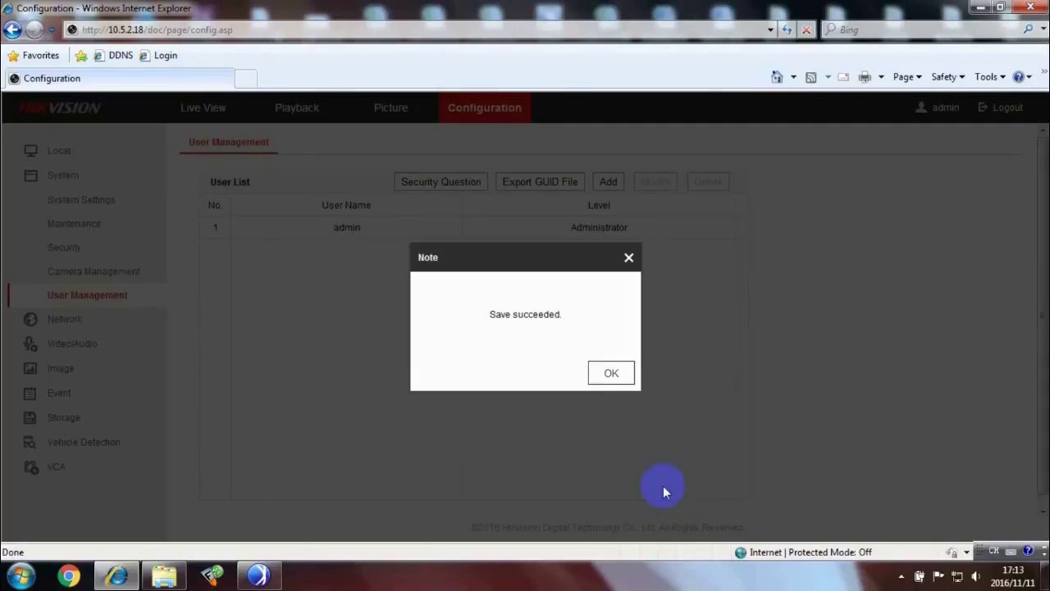
Dismiss the Save succeeded note and load the login page at 10.5.2.18
click(607, 373)
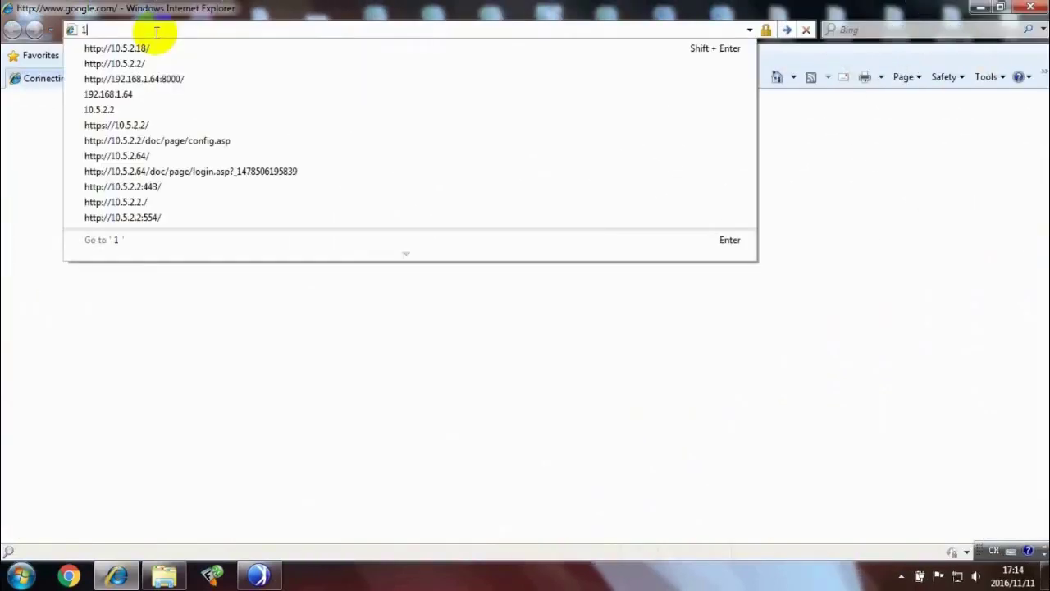
text(0.5.2.)
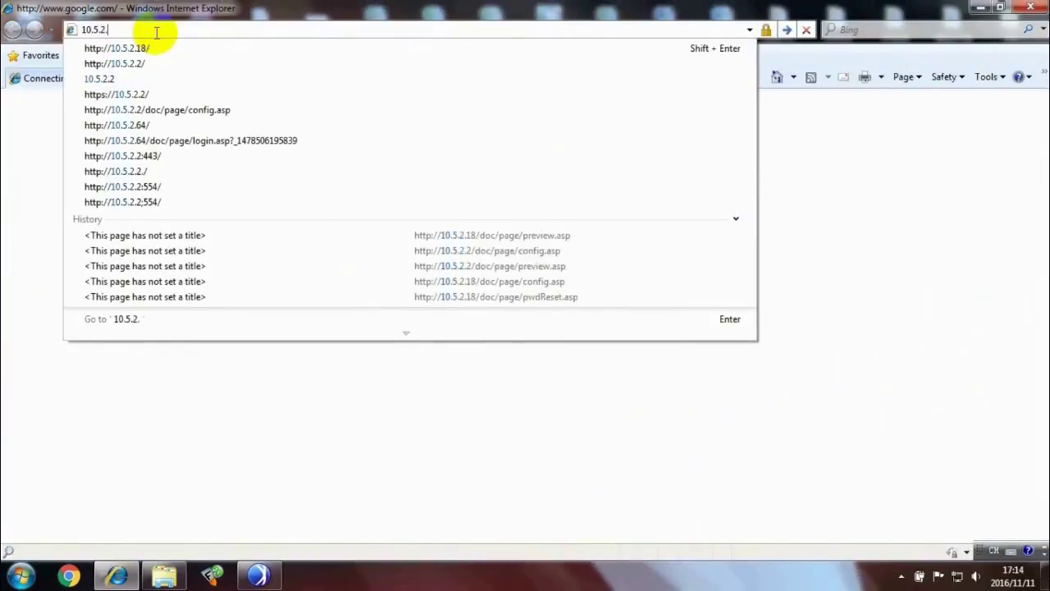
text(18)
key(Return)
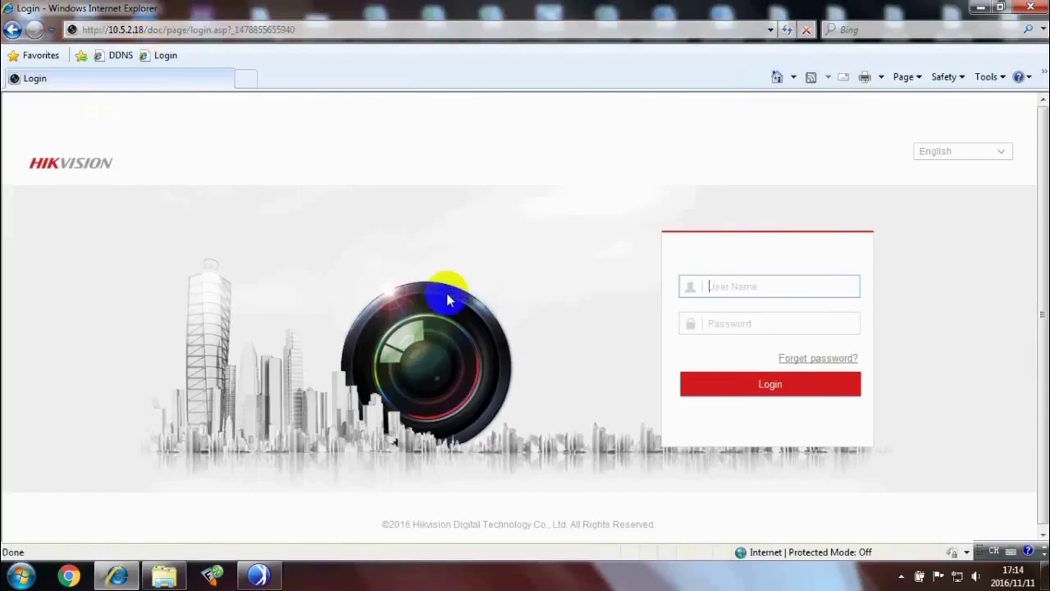
click(833, 362)
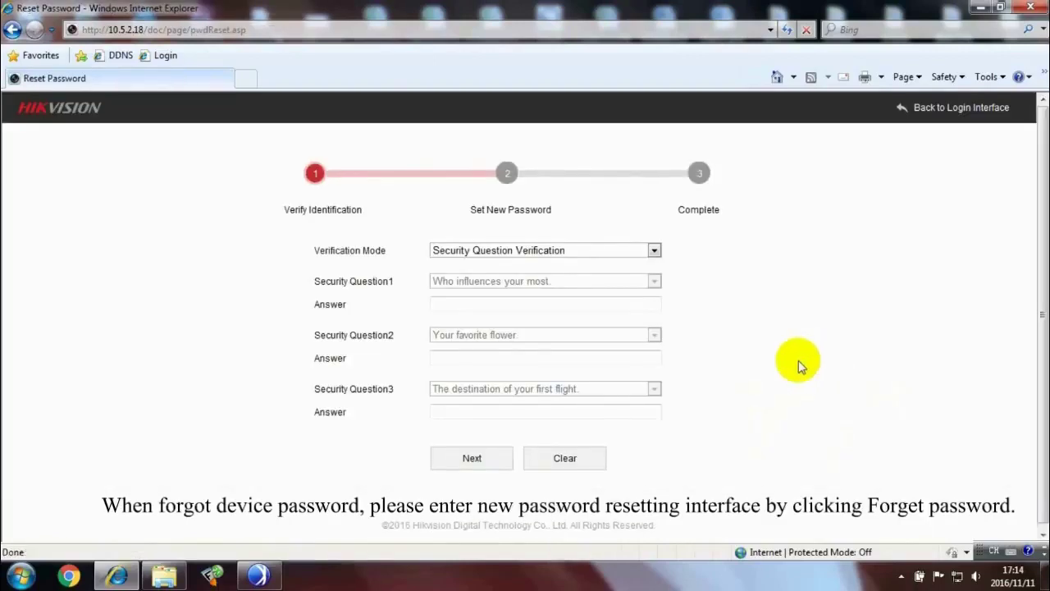
click(545, 301)
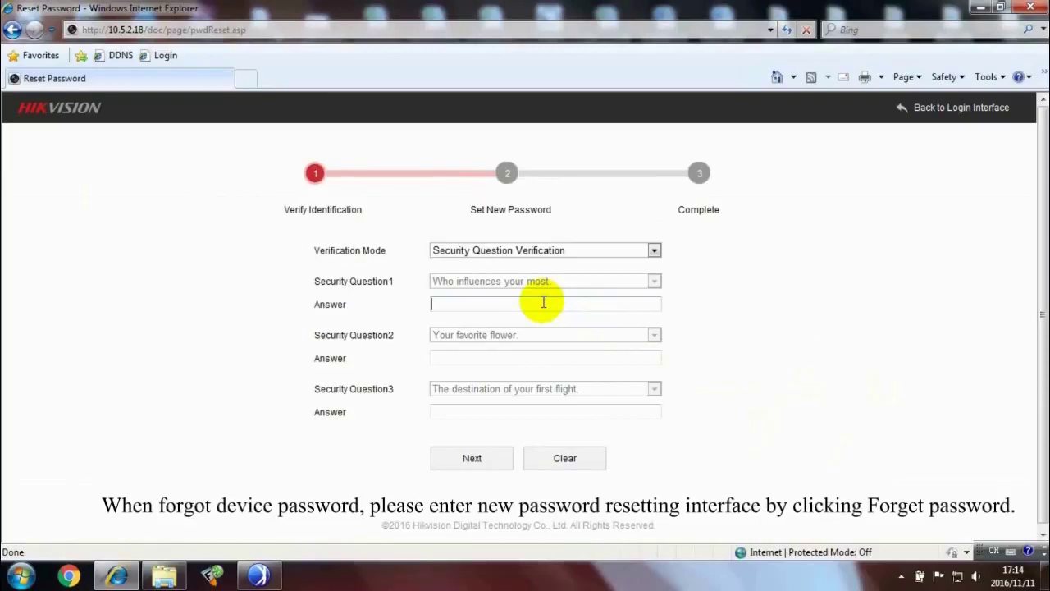
text(hi)
key(BackSpace)
key(BackSpace)
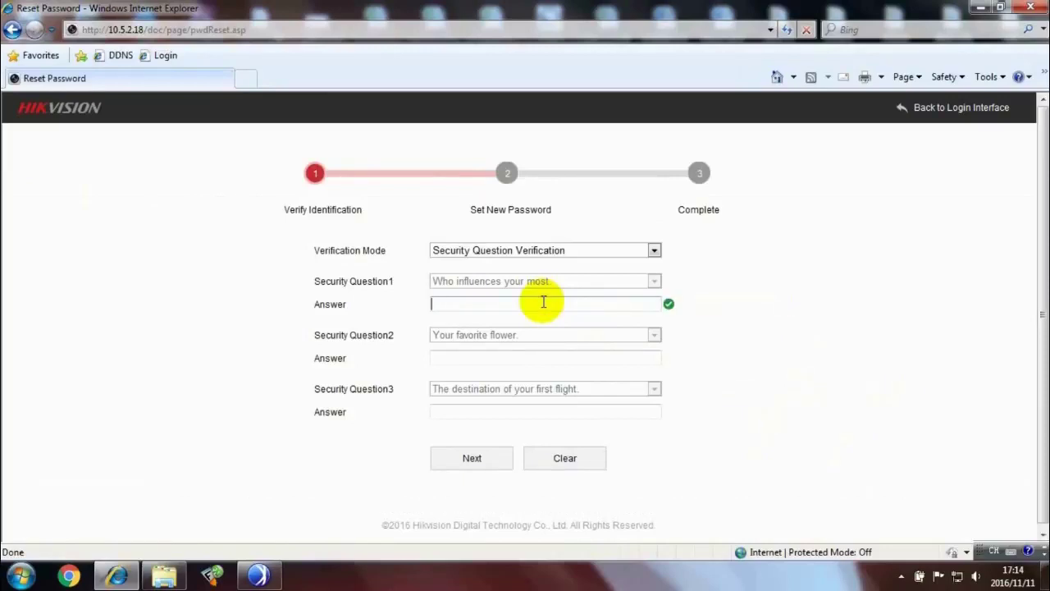
text(HiKVISION)
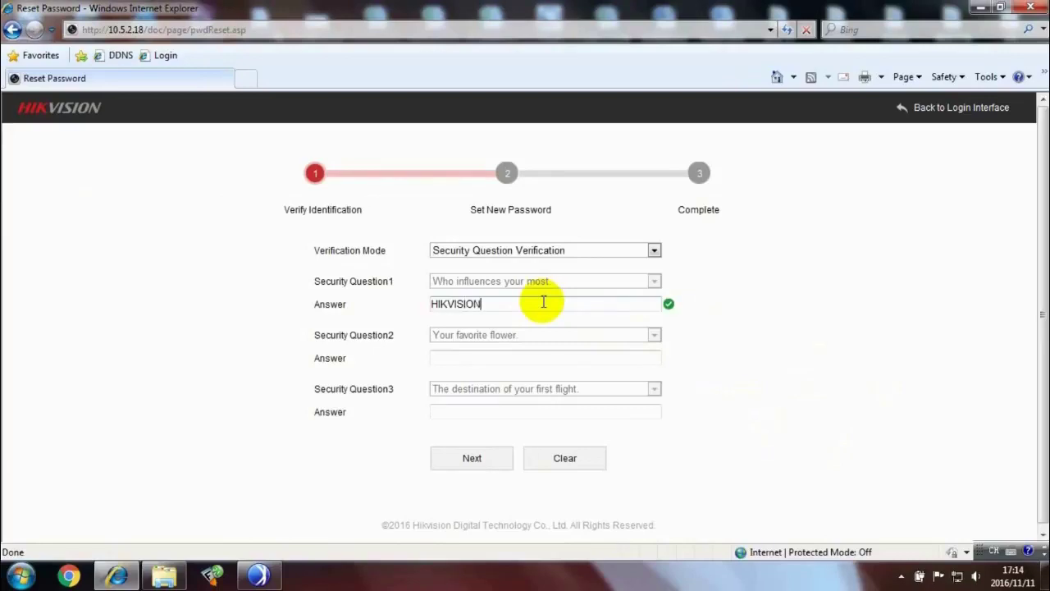
click(505, 359)
text(ROSE)
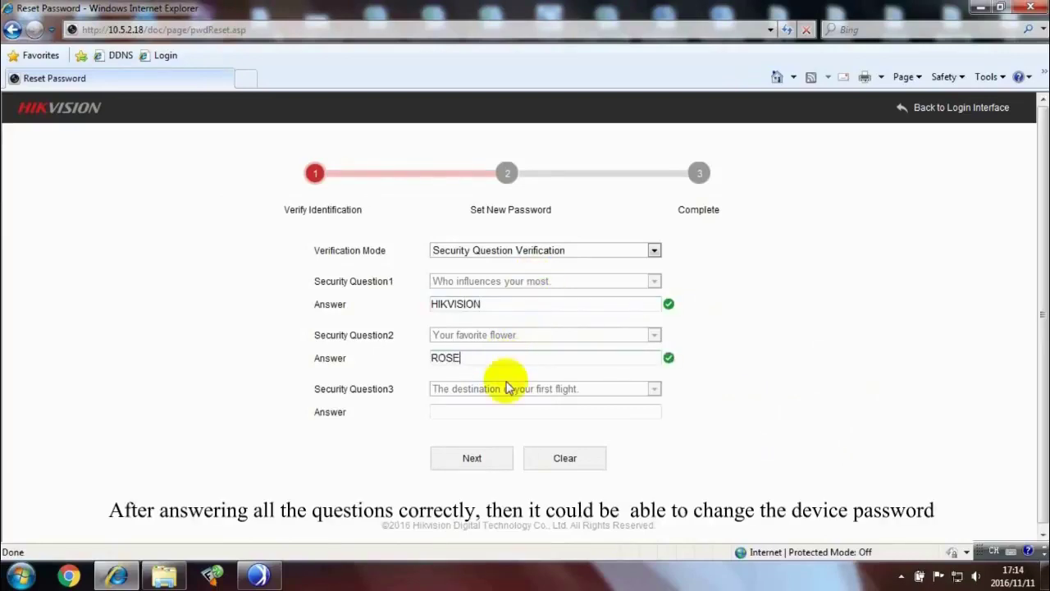
click(510, 410)
text(HANGZHOU)
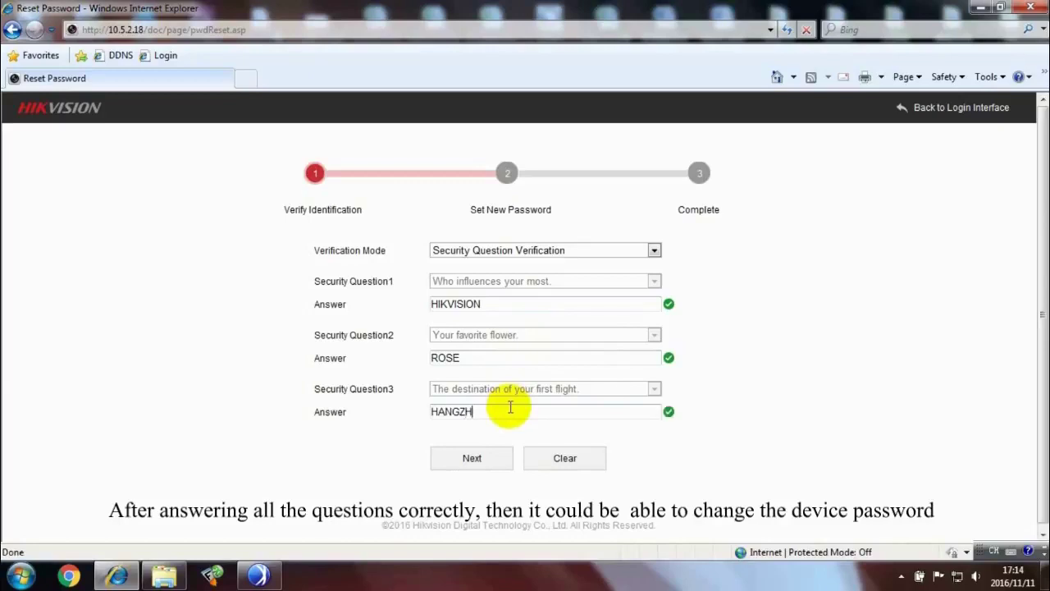
Proceed to Set New Password, enter a Strong-rated new password, and begin confirming it
click(484, 467)
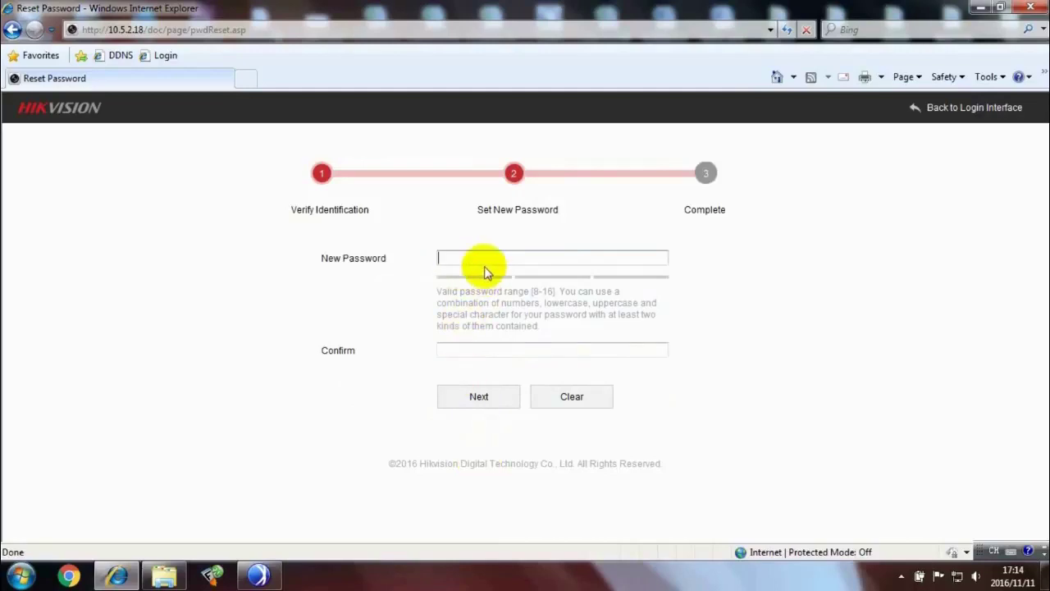
text(••••)
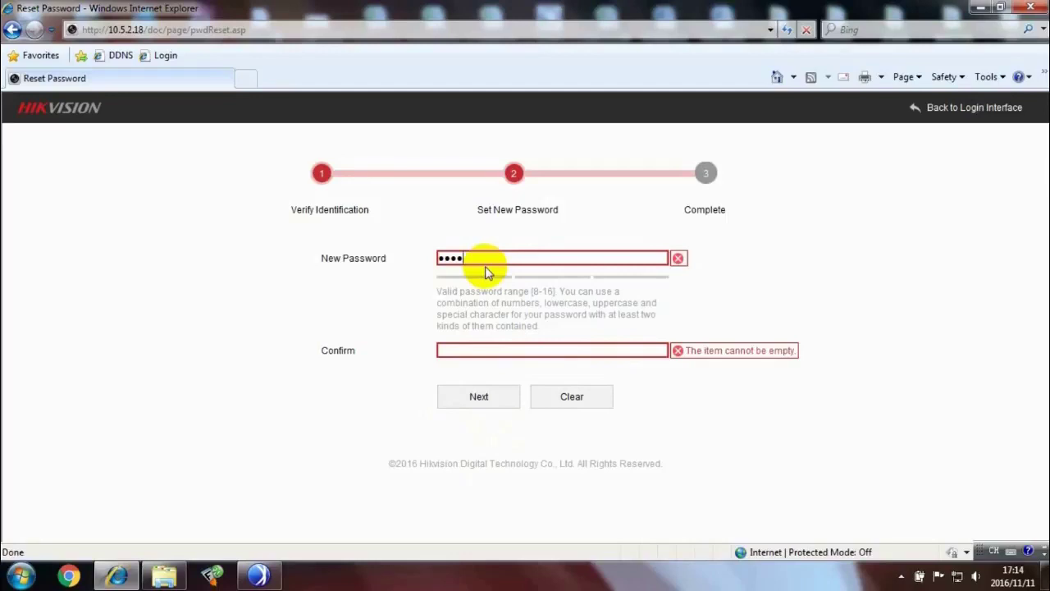
text(••••)
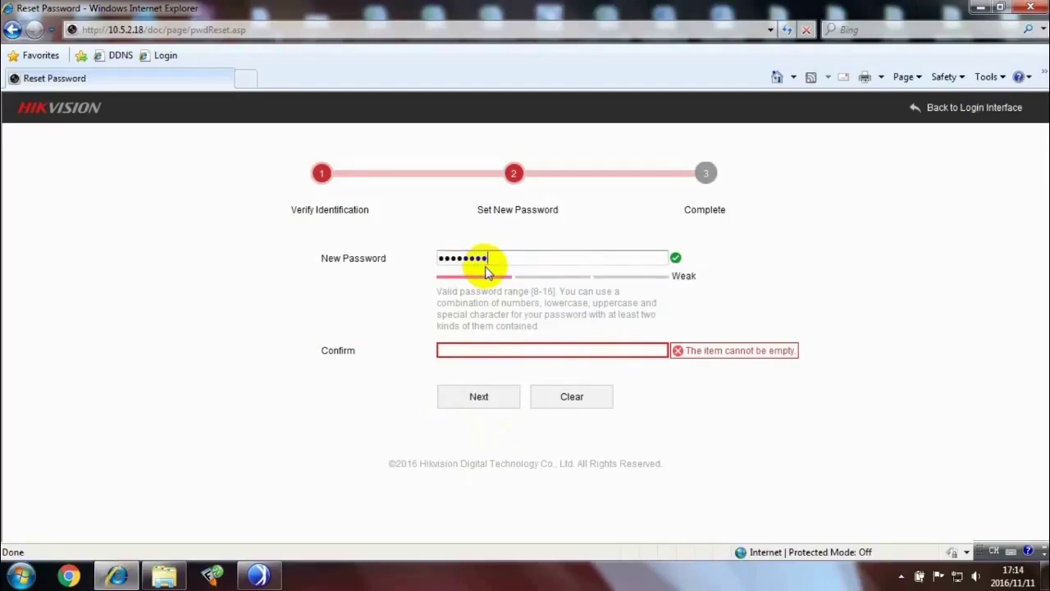
text(•)
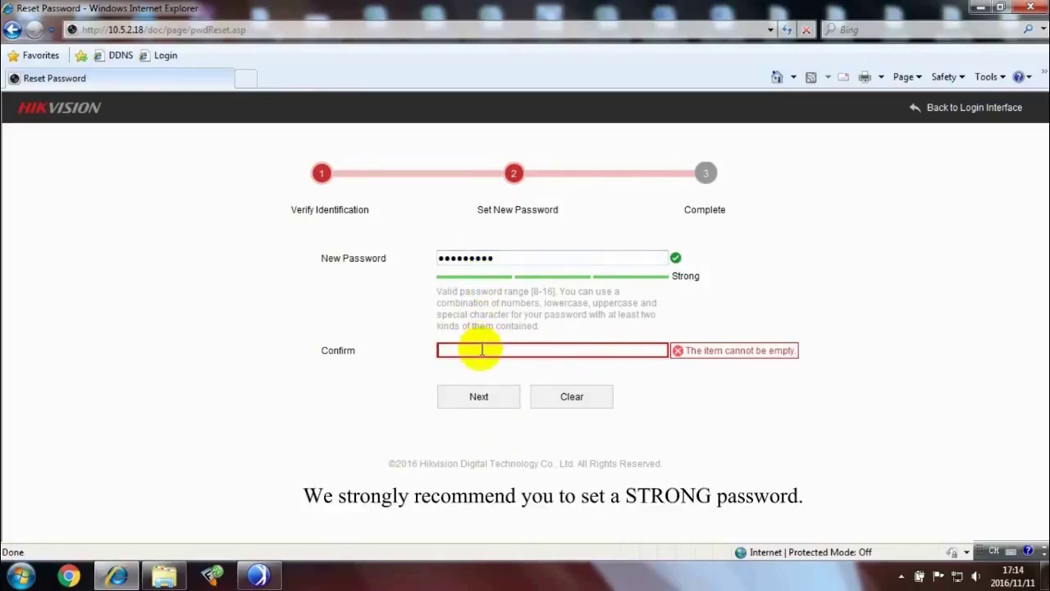
text(•••••)
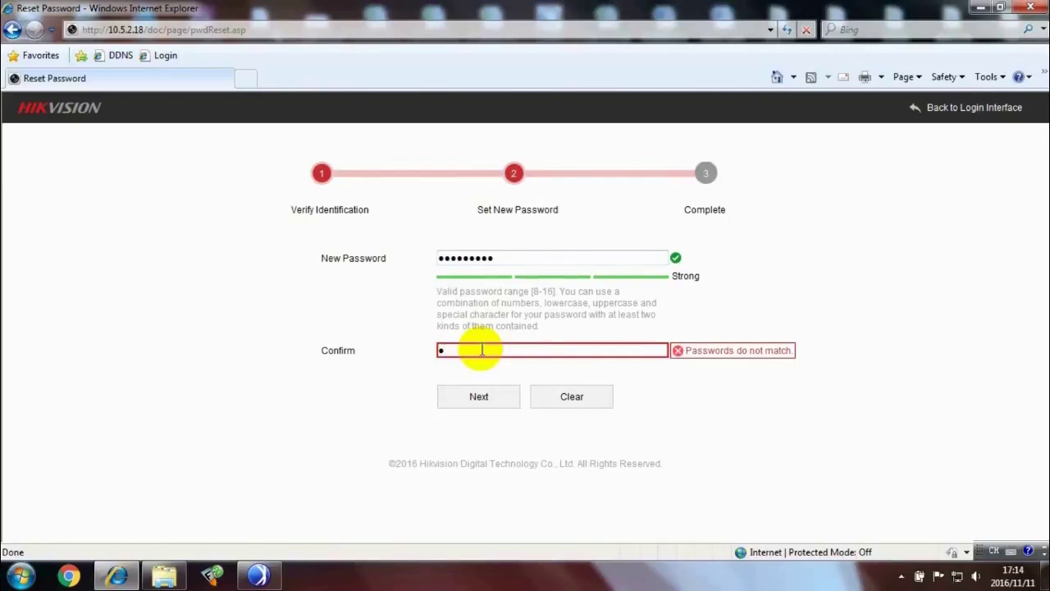